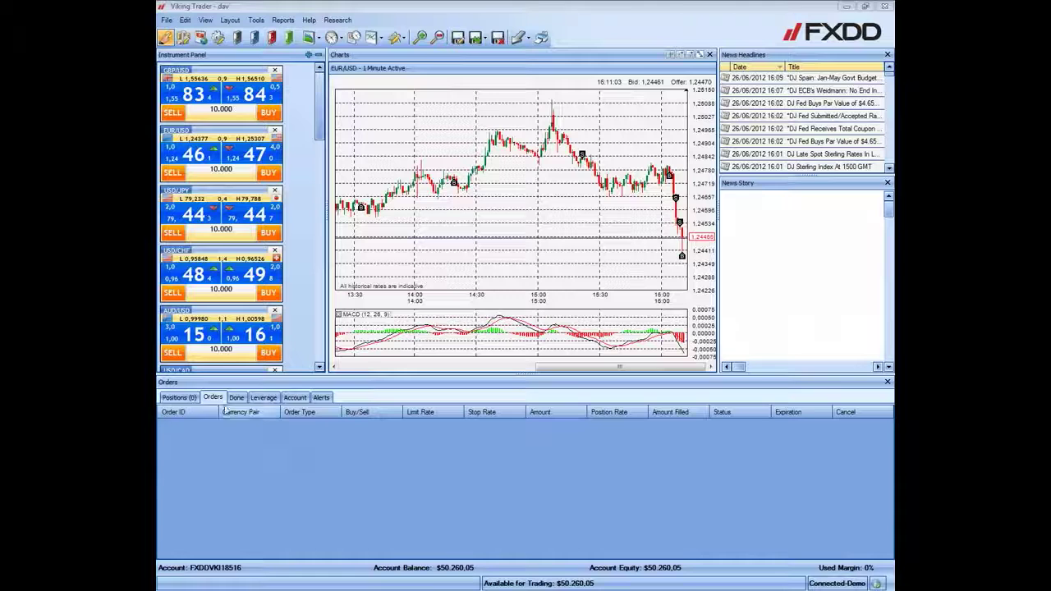
Show the positions list, and run the Download Trades report from 27/05/2012 to 26/06/2012, sorted by trade time
mouse_move(682, 257)
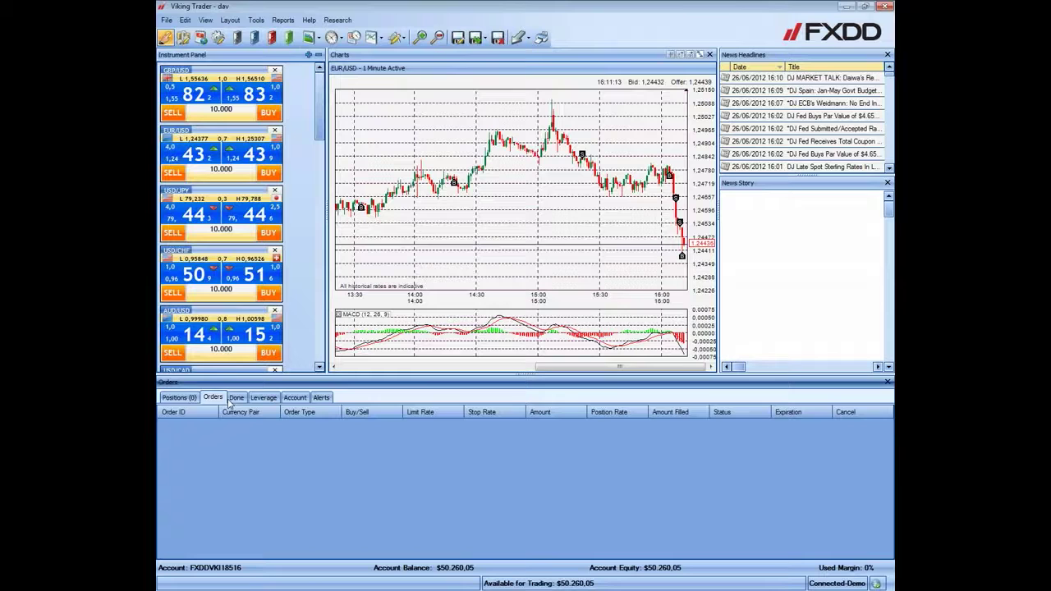
click(179, 397)
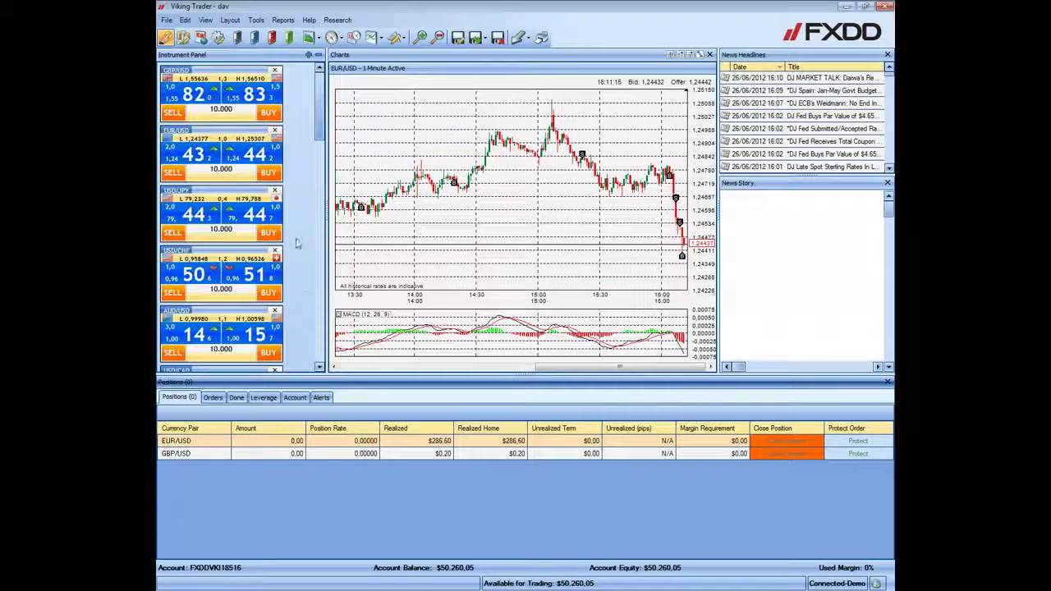
click(284, 21)
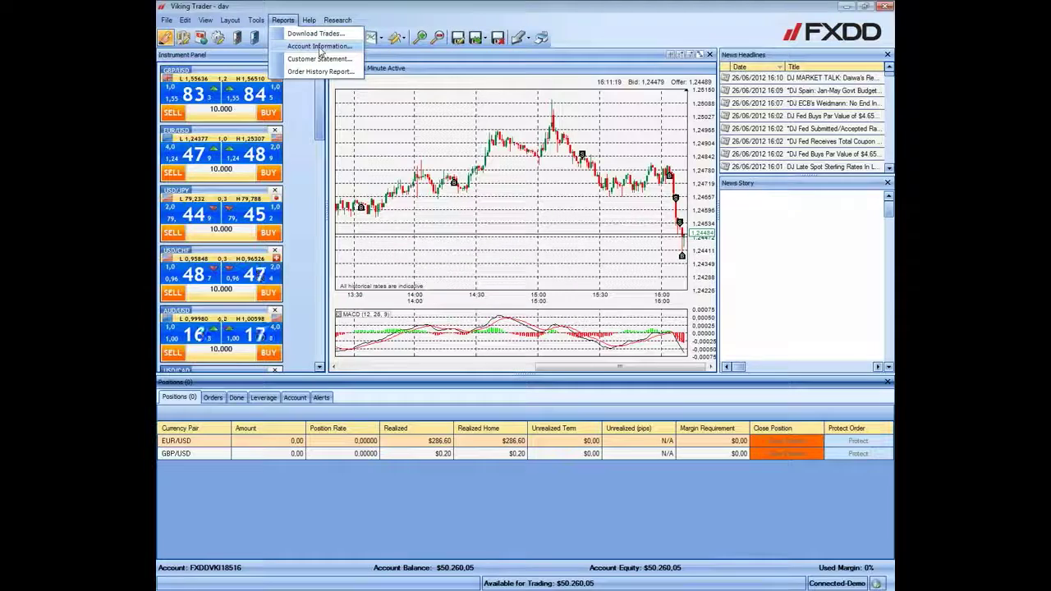
mouse_move(257, 22)
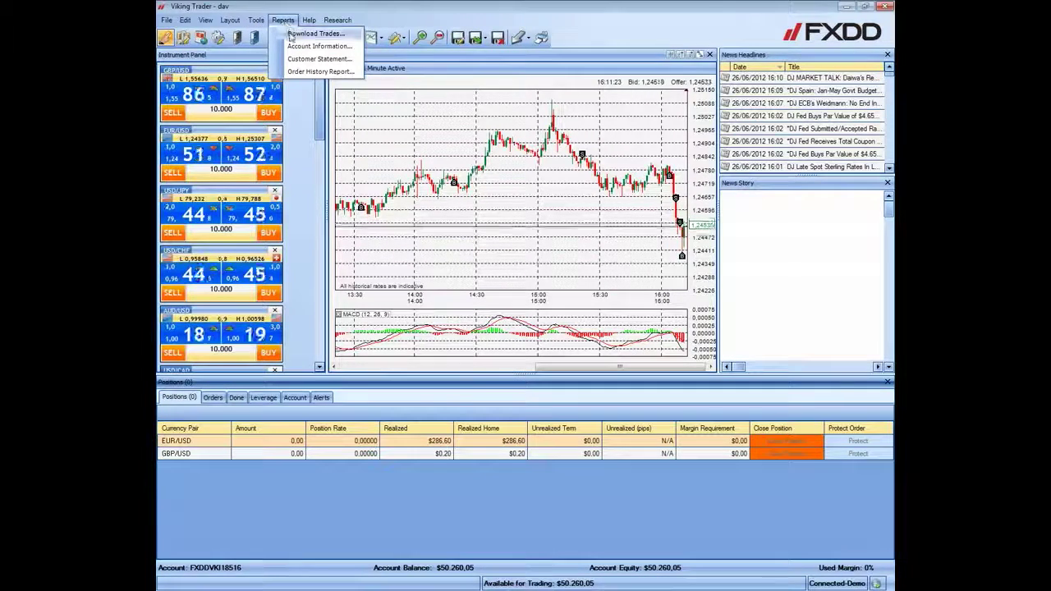
click(285, 21)
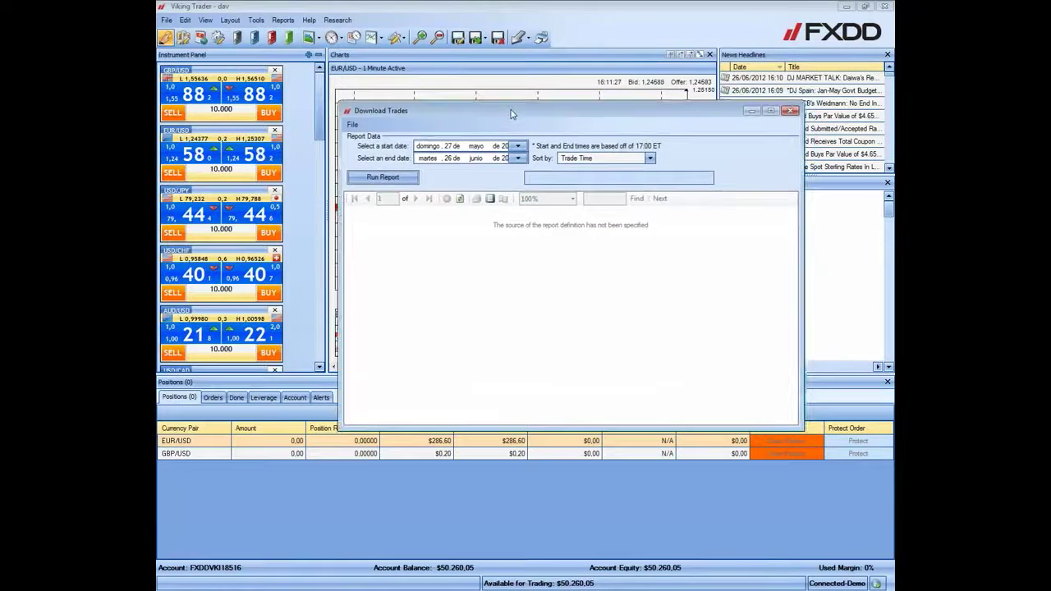
click(382, 177)
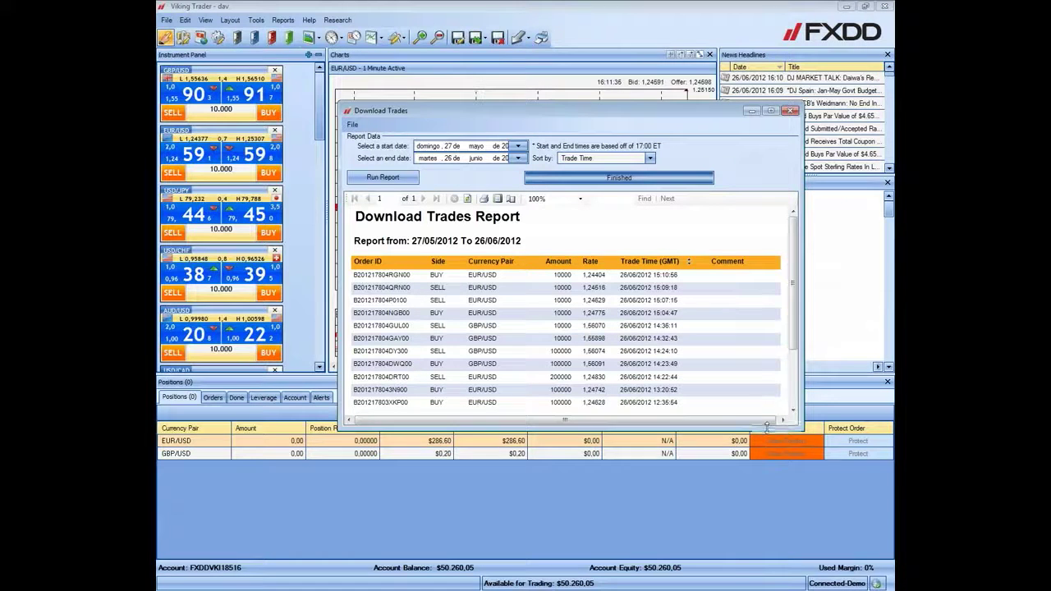
Enlarge and reposition the Download Trades report window to review the executed trades, and close the report
drag(796, 429, 797, 471)
drag(801, 366, 848, 366)
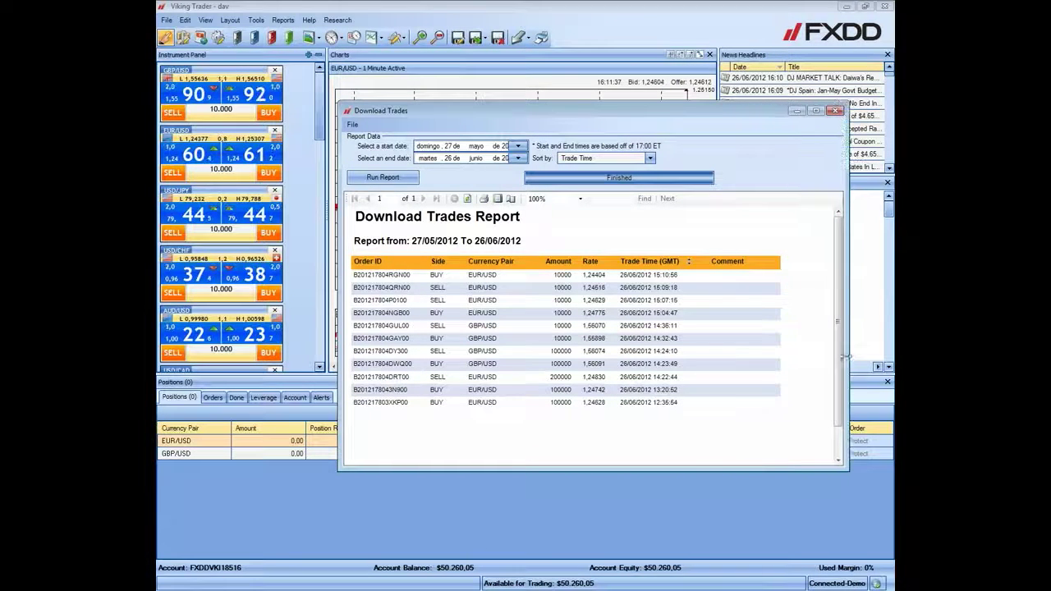
drag(716, 119, 676, 149)
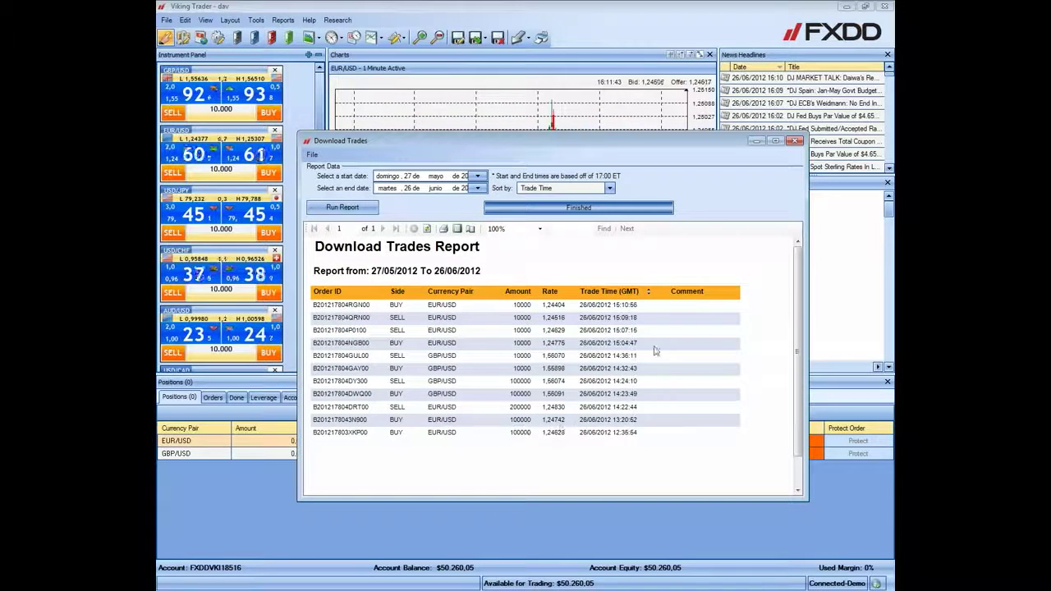
drag(711, 150, 703, 150)
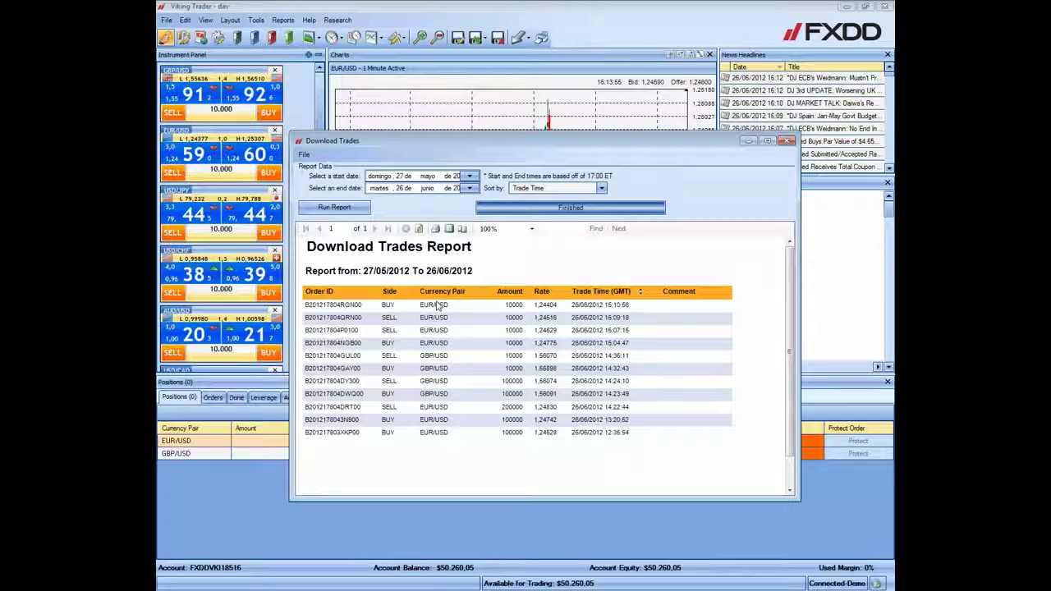
drag(707, 145, 689, 168)
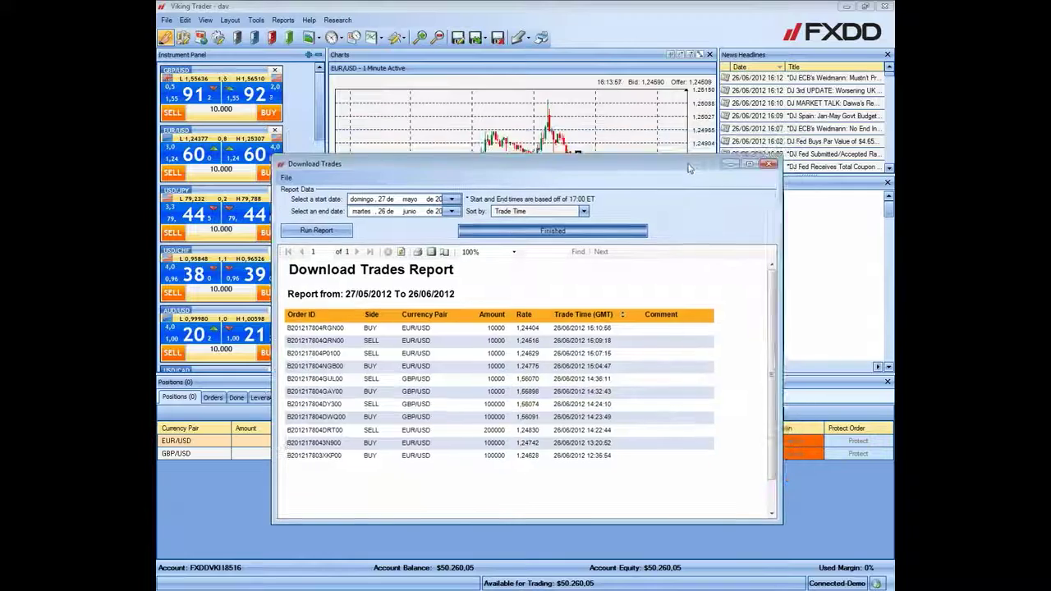
click(770, 165)
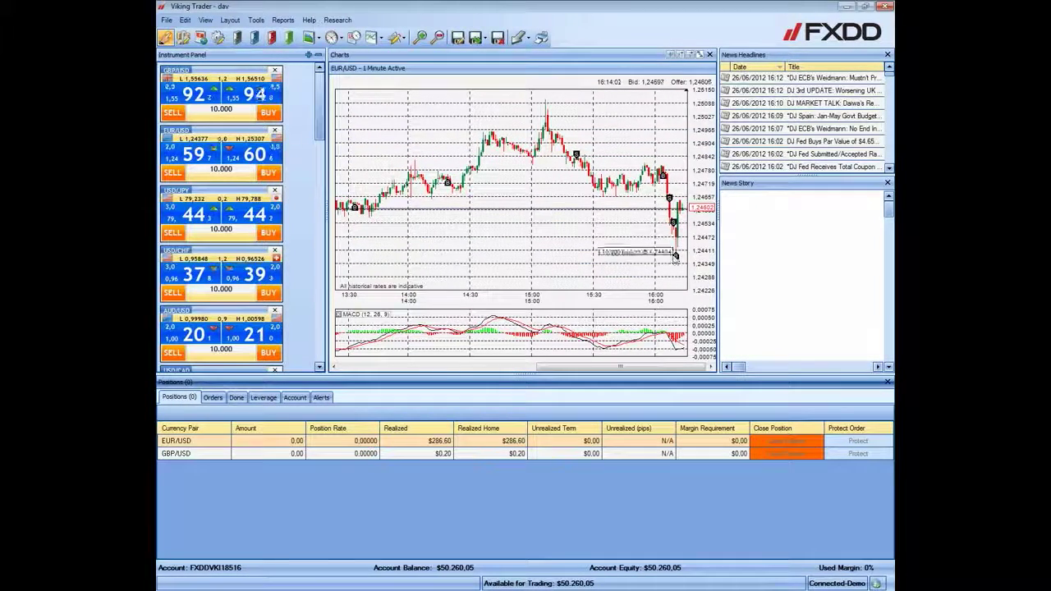
mouse_move(678, 258)
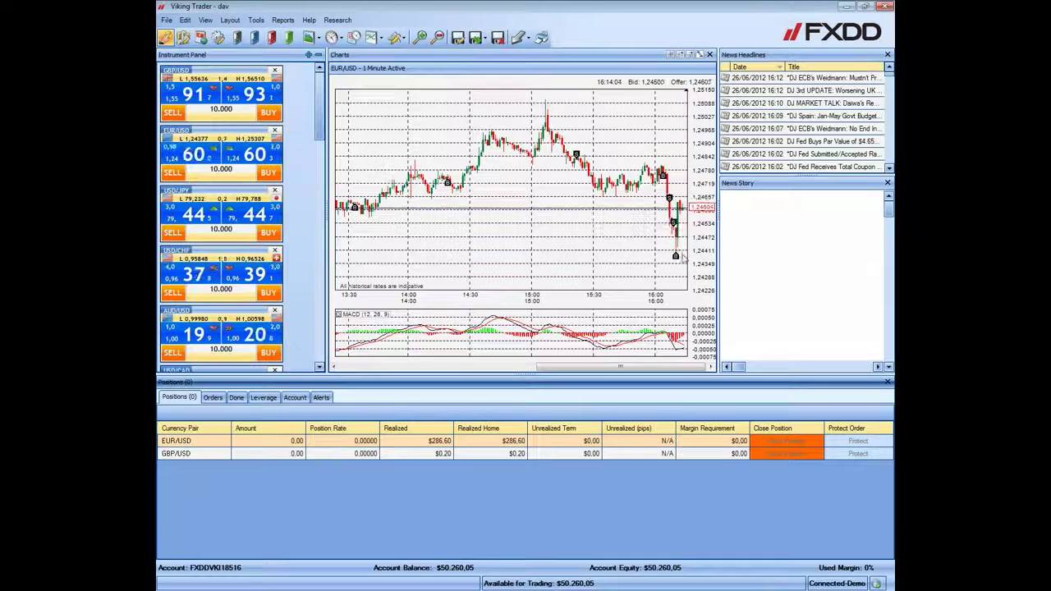
Run the Customer Statement report with a start date of 27 May and an end date of 26 June 2012
click(282, 20)
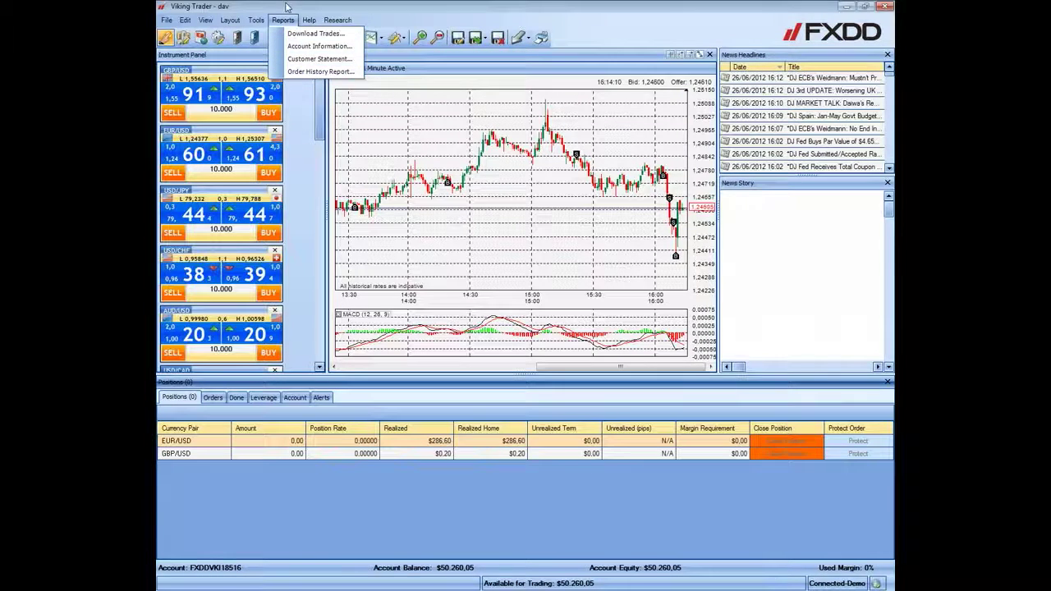
click(319, 59)
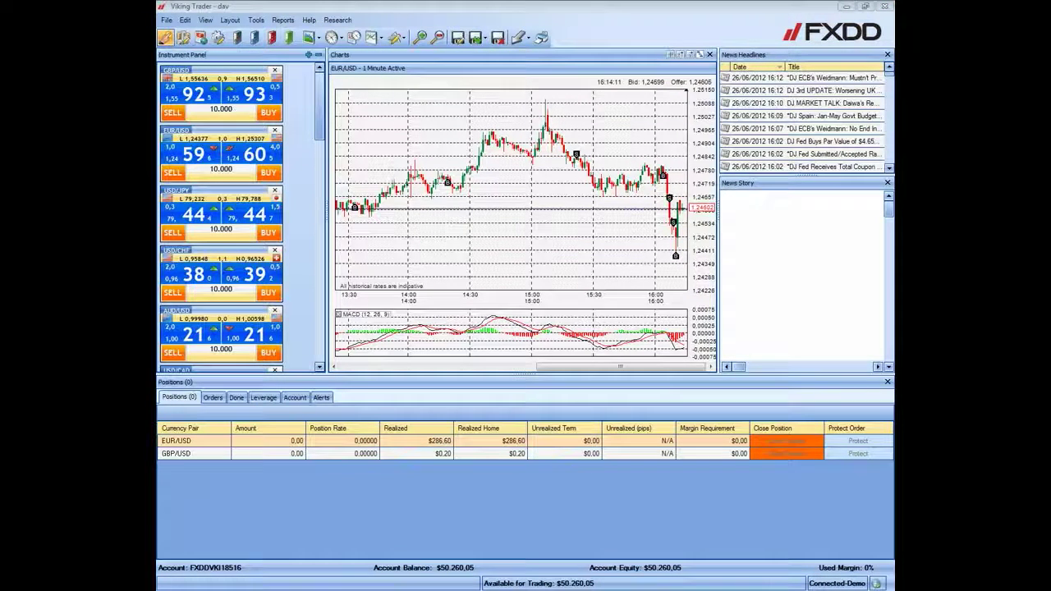
drag(456, 109, 433, 119)
click(337, 181)
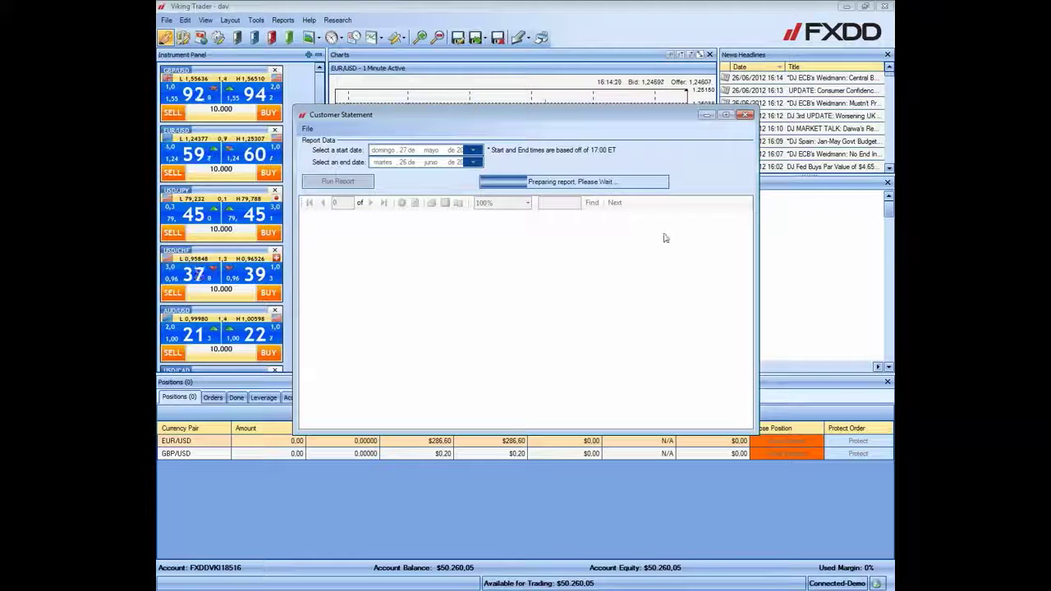
Enlarge and reposition the Customer Statement window to review the account details and summary, and close the statement
drag(624, 115, 608, 143)
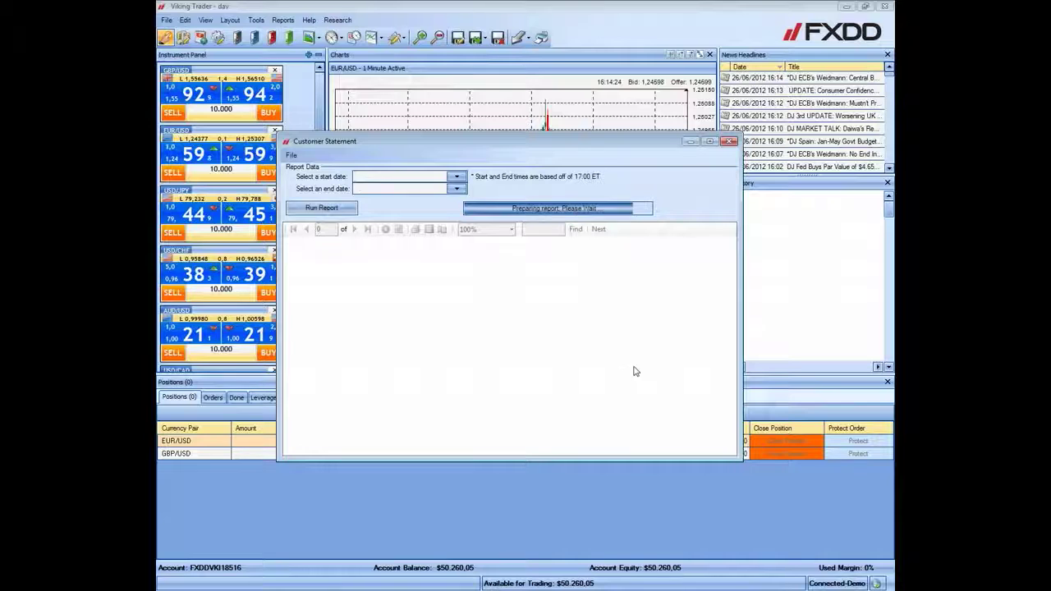
drag(746, 464, 775, 568)
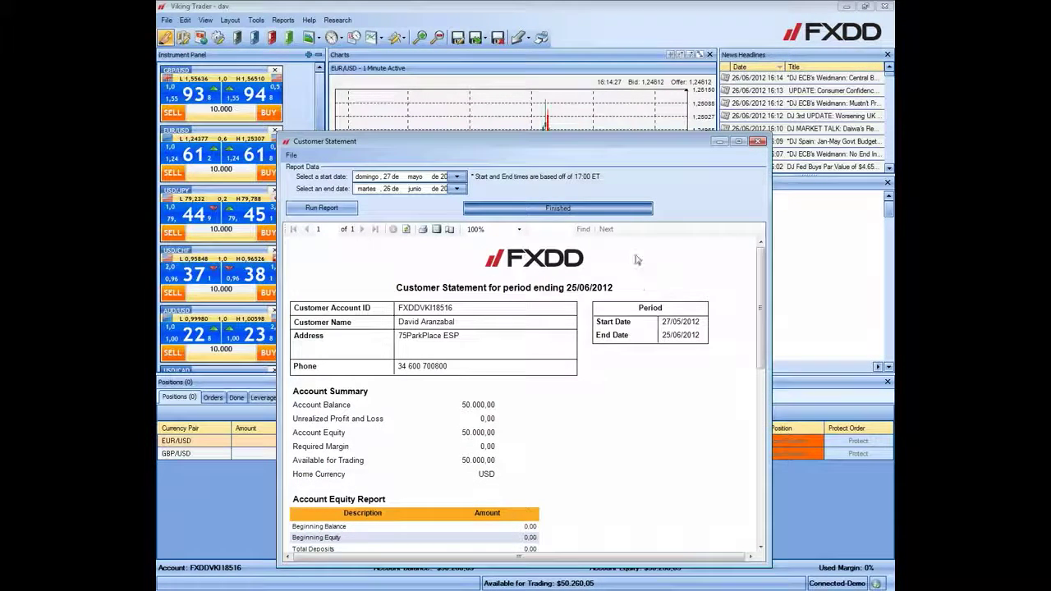
drag(623, 143, 615, 46)
drag(749, 248, 755, 217)
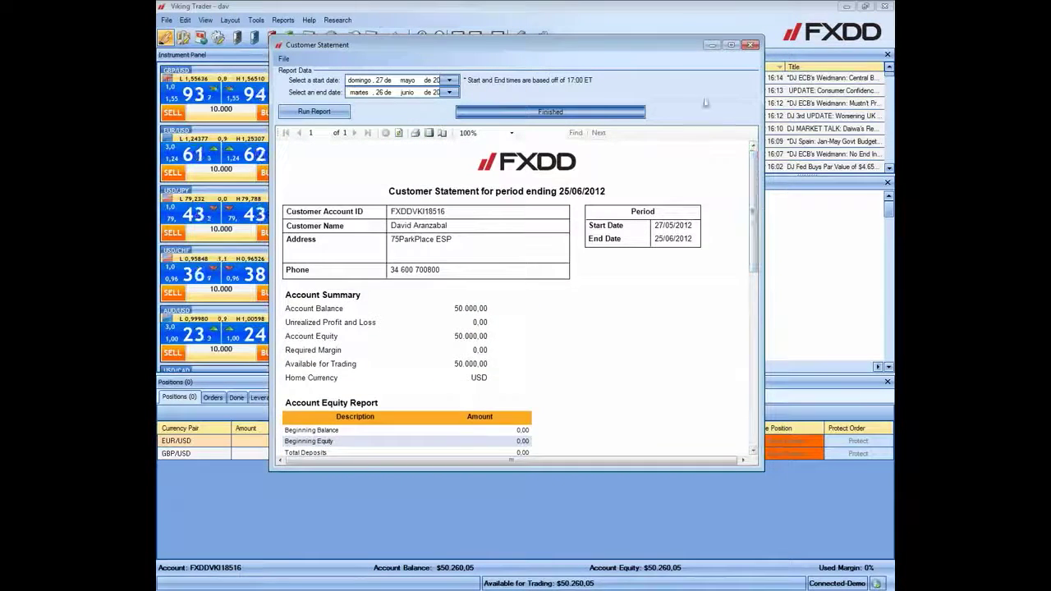
drag(678, 48, 657, 63)
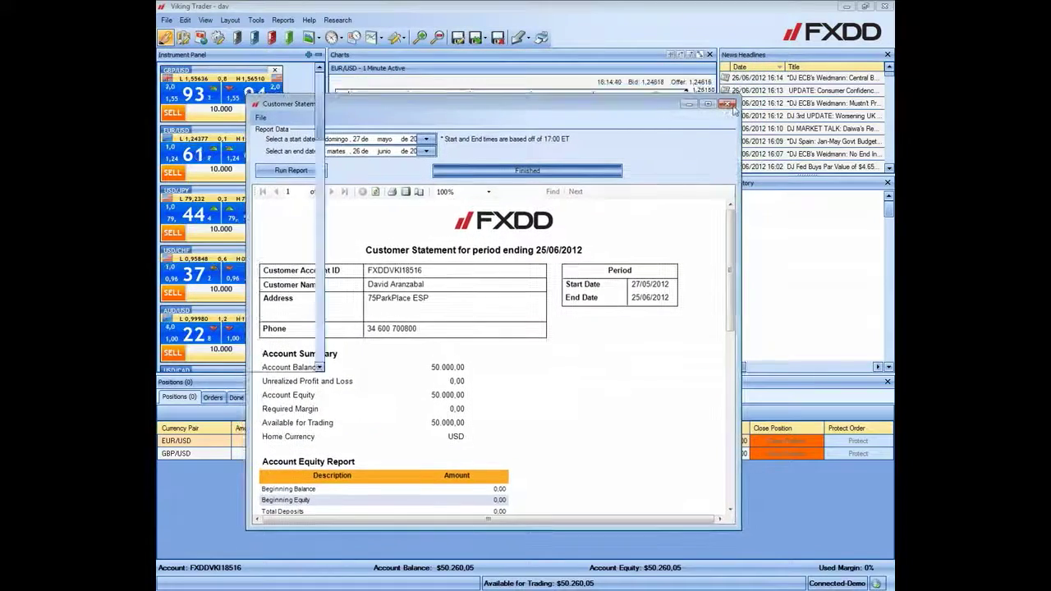
click(728, 60)
Run the Account Information report from 27/05/2012 to 26/06/2012 and enlarge its window to show all commission transactions
click(282, 20)
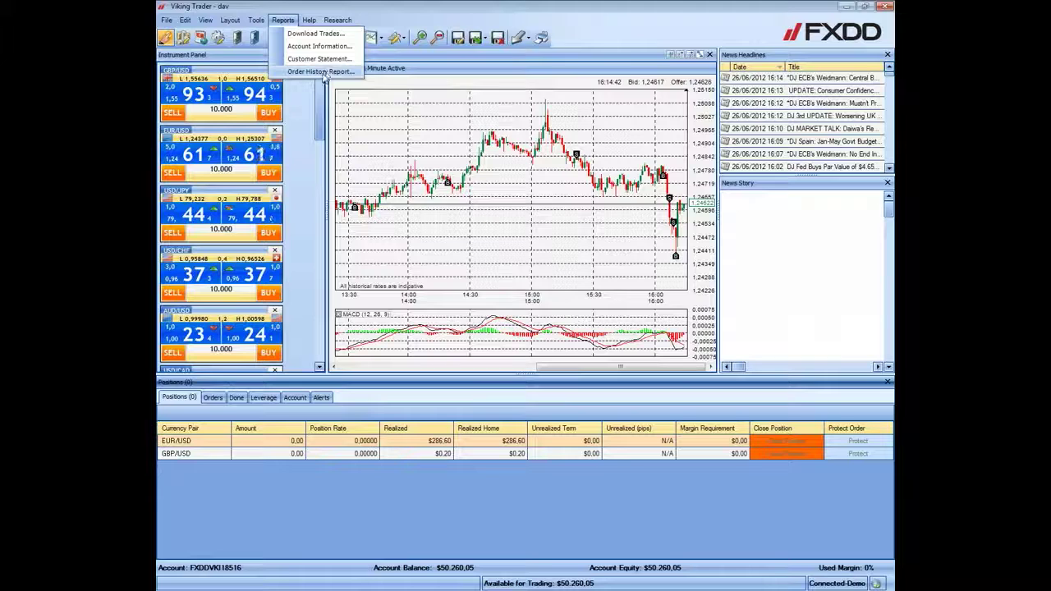
click(339, 47)
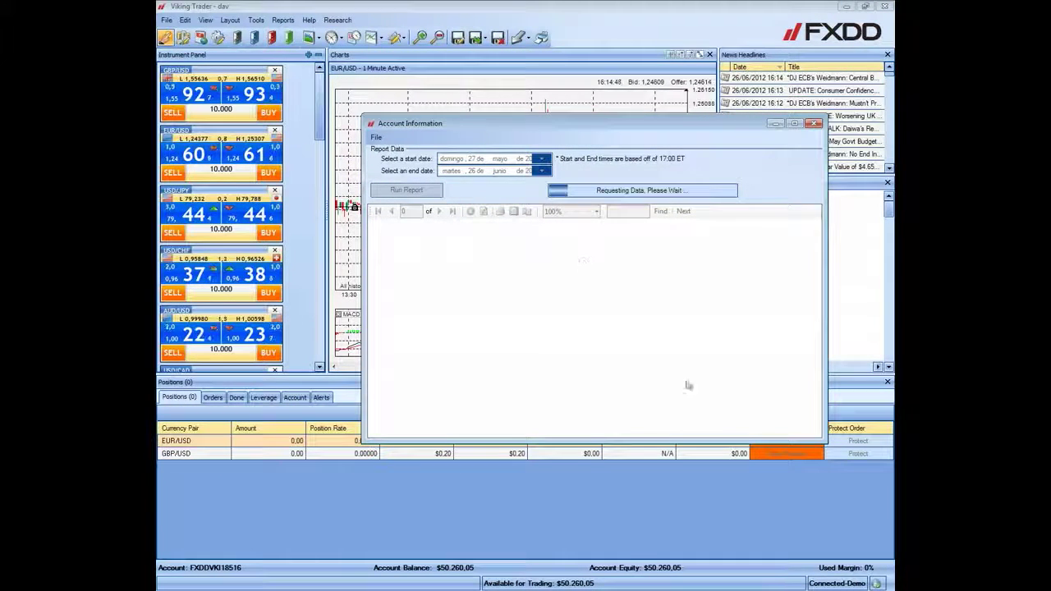
drag(652, 440, 651, 515)
drag(636, 133, 589, 116)
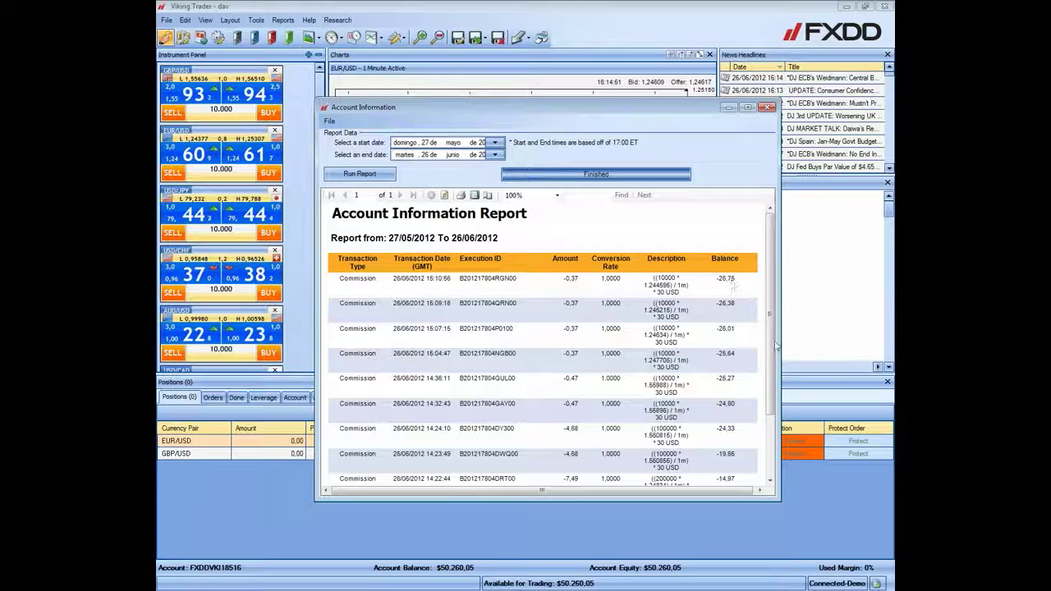
drag(779, 498, 845, 541)
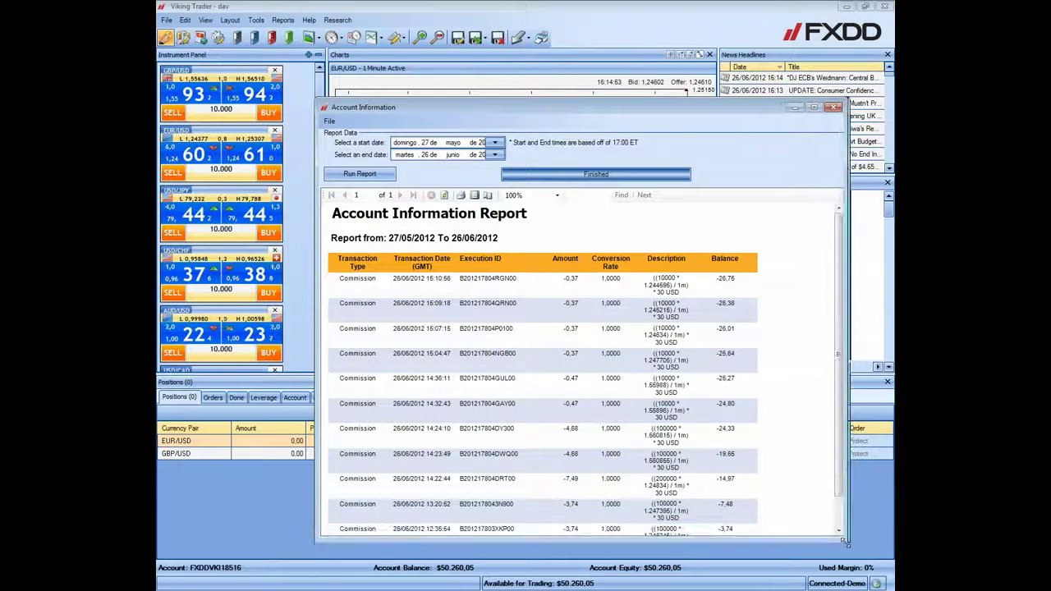
drag(673, 107, 704, 183)
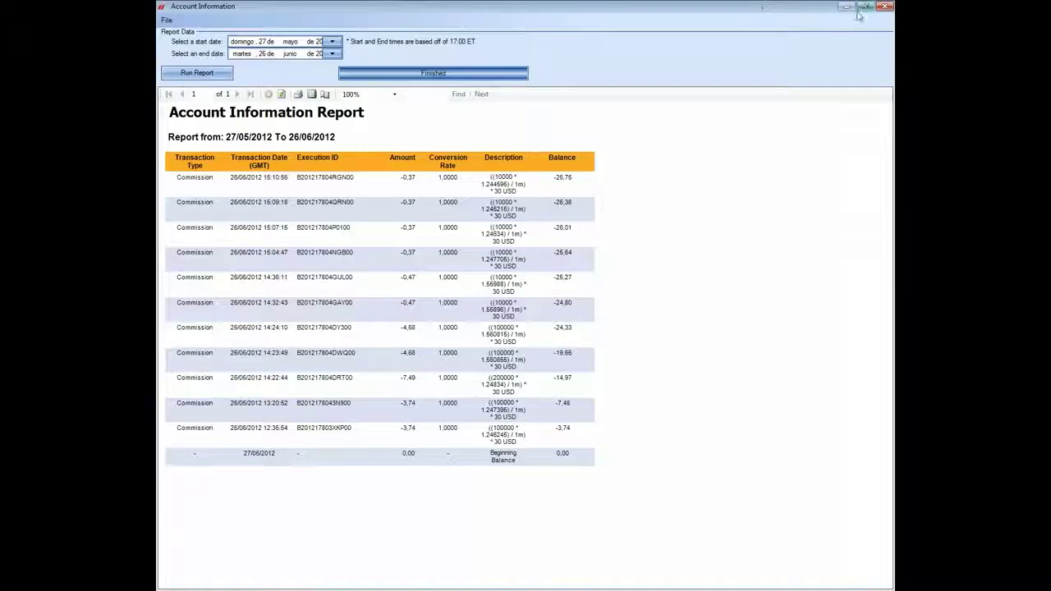
Close the Account Information report and display the account's balance, equity and available-for-trading summary
click(884, 7)
click(295, 397)
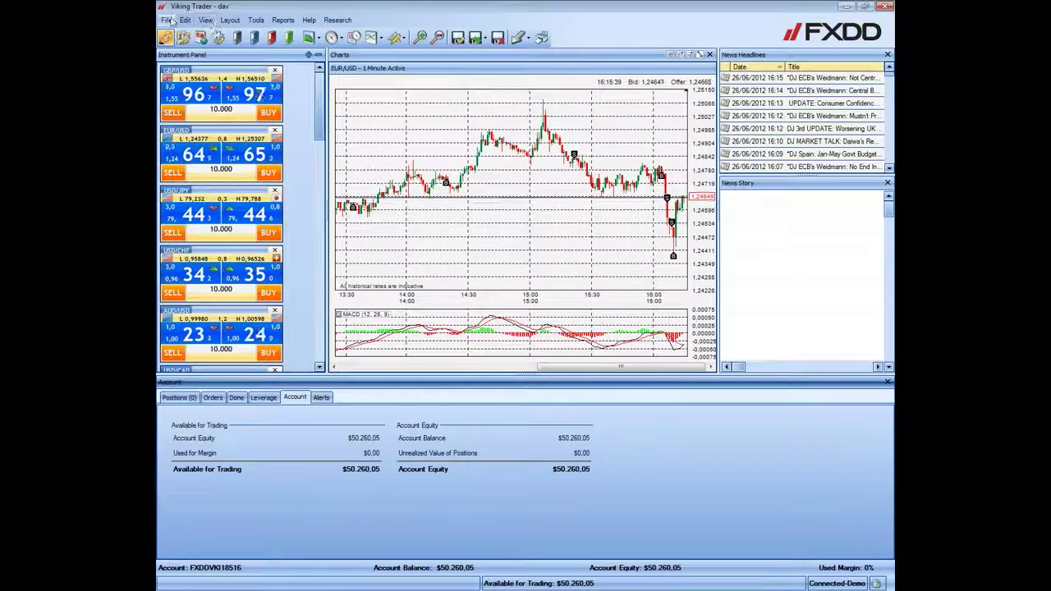
click(282, 20)
click(333, 32)
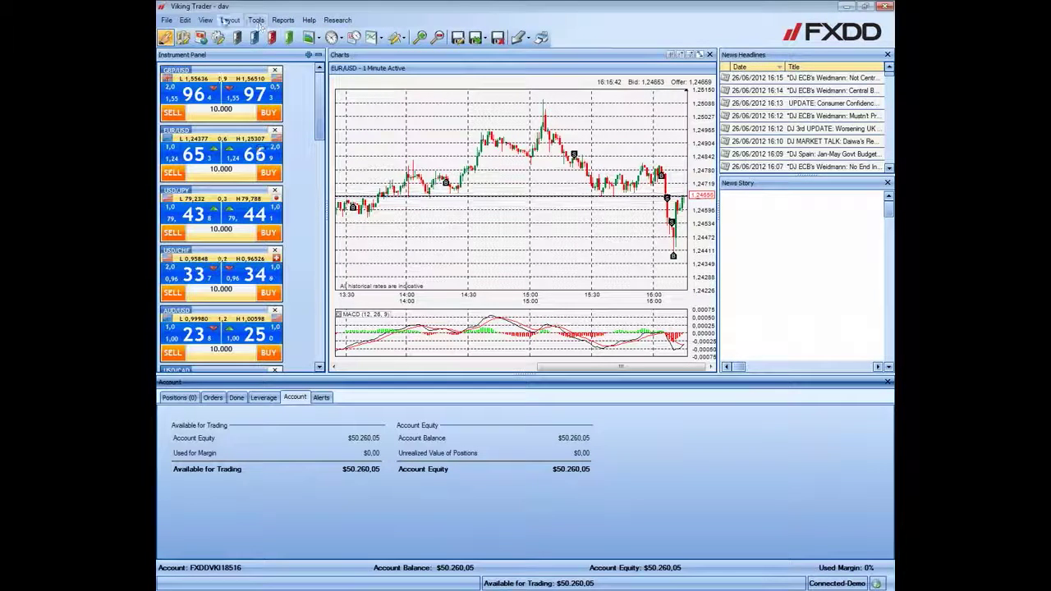